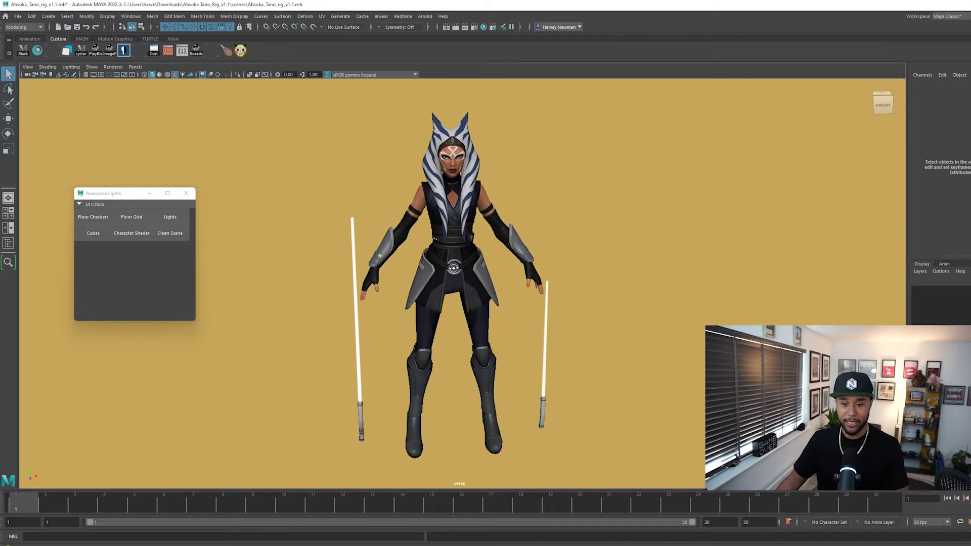
Step: Examine the full character model and its two lightsabers from several distances and slightly turned front angles
alt+middle_drag(433, 265, 412, 302)
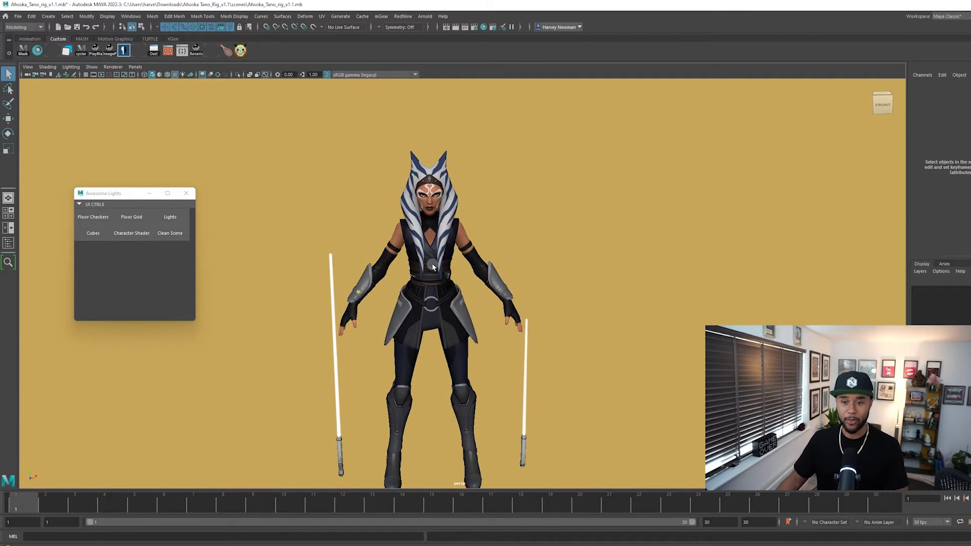
alt+right_drag(412, 302, 514, 359)
alt+middle_drag(463, 301, 527, 356)
alt+right_drag(527, 356, 481, 241)
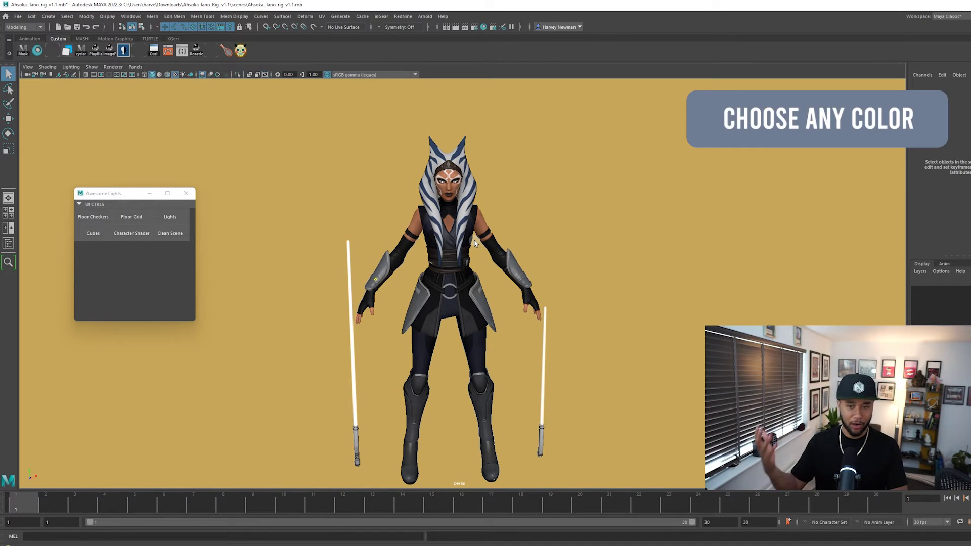
alt+right_drag(515, 251, 487, 231)
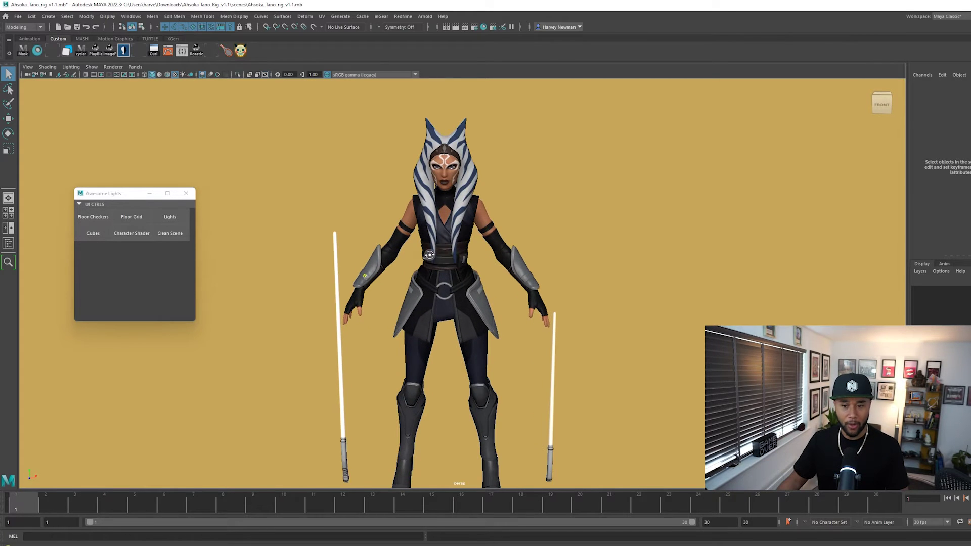
alt+right_drag(435, 260, 504, 336)
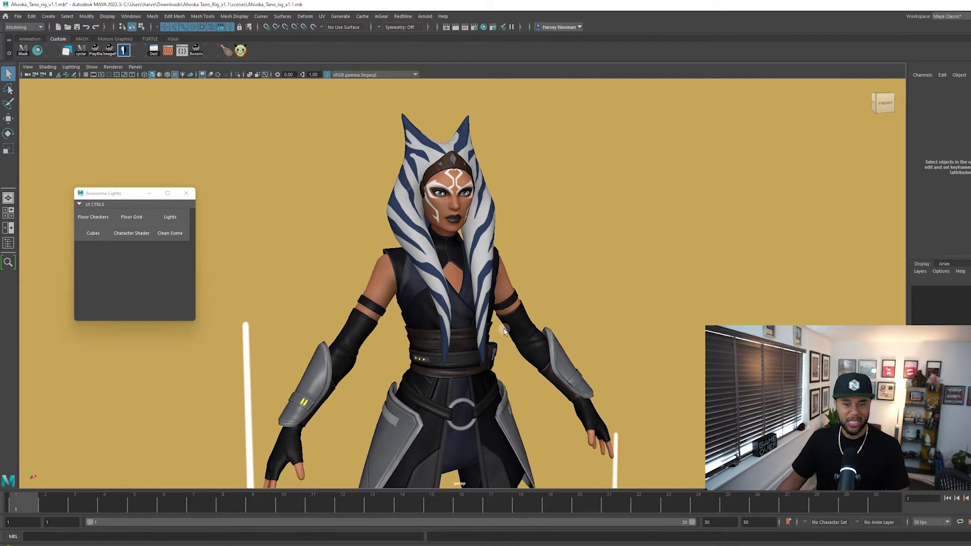
scroll(570, 325, down, 2)
alt+middle_drag(585, 333, 555, 312)
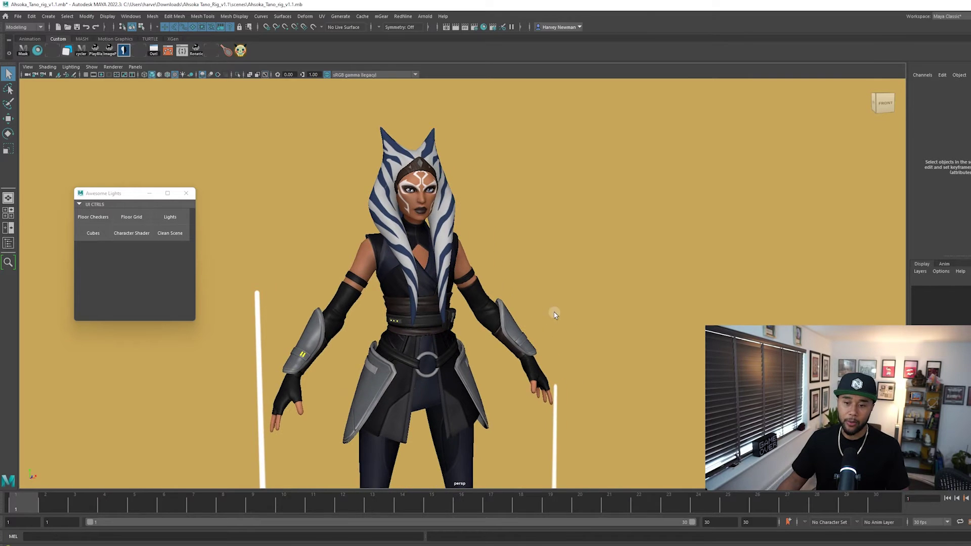
scroll(460, 273, up, 4)
alt+middle_drag(460, 244, 527, 300)
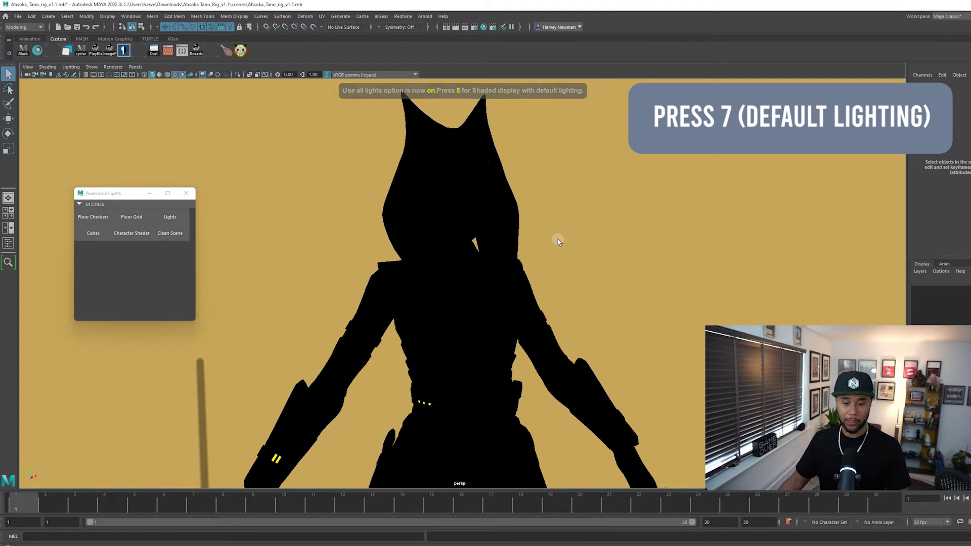
Step: Switch the viewport from all-lights display through wireframe and plain shading to shaded display with texture maps
scroll(552, 263, down, 5)
alt+middle_drag(551, 263, 541, 210)
alt+drag(541, 210, 508, 249)
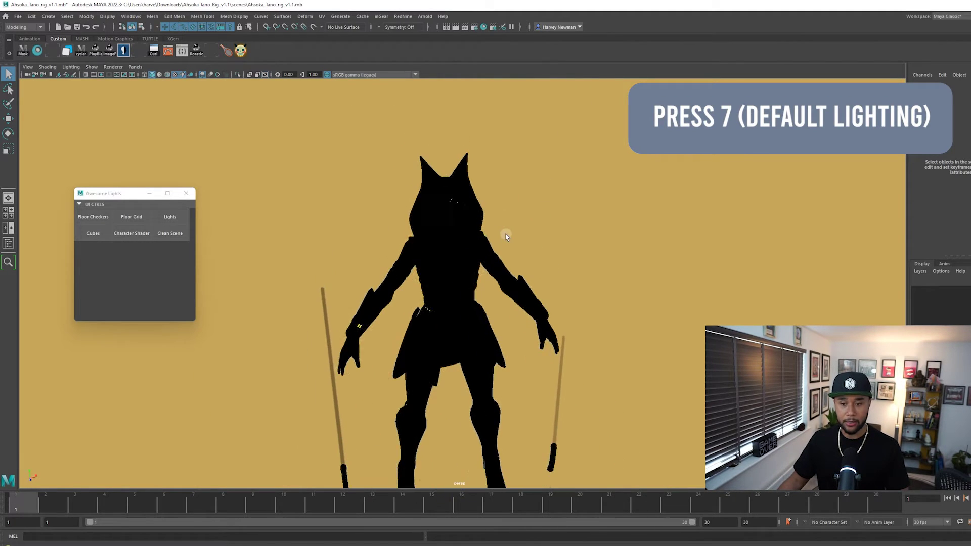
scroll(506, 234, down, 3)
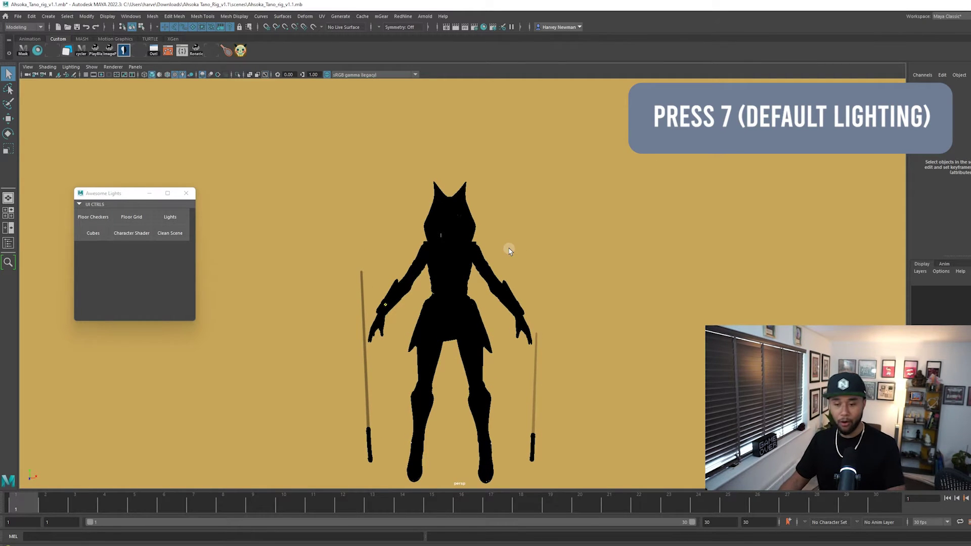
key(6)
key(4)
key(5)
key(6)
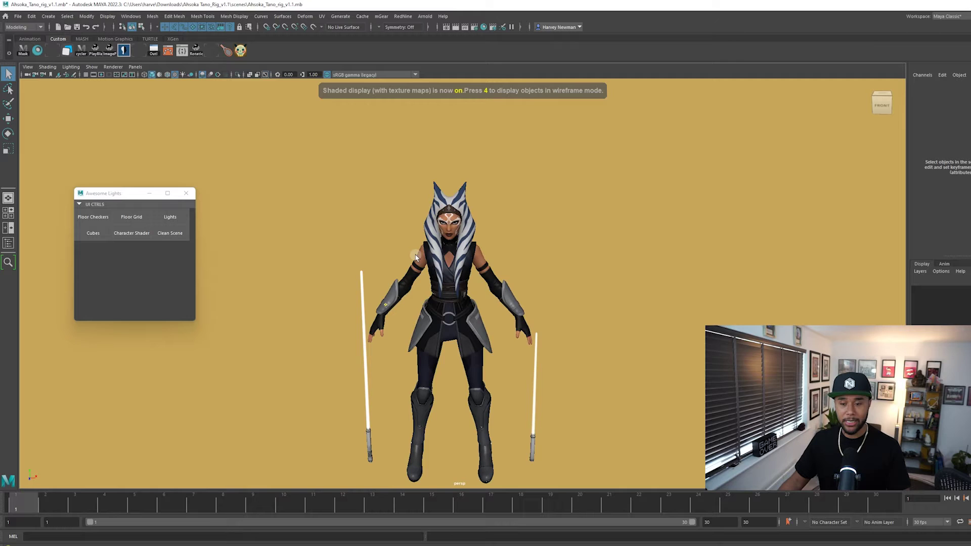
alt+middle_drag(455, 226, 442, 167)
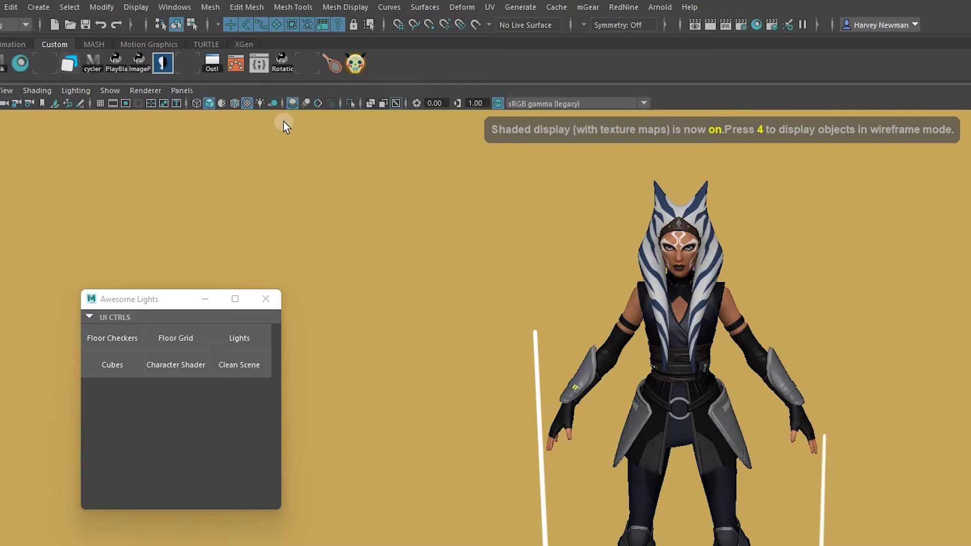
Step: Relaunch the Awesome Lights tool and shrink its window to fit closely around its controls, clear of the character
click(361, 70)
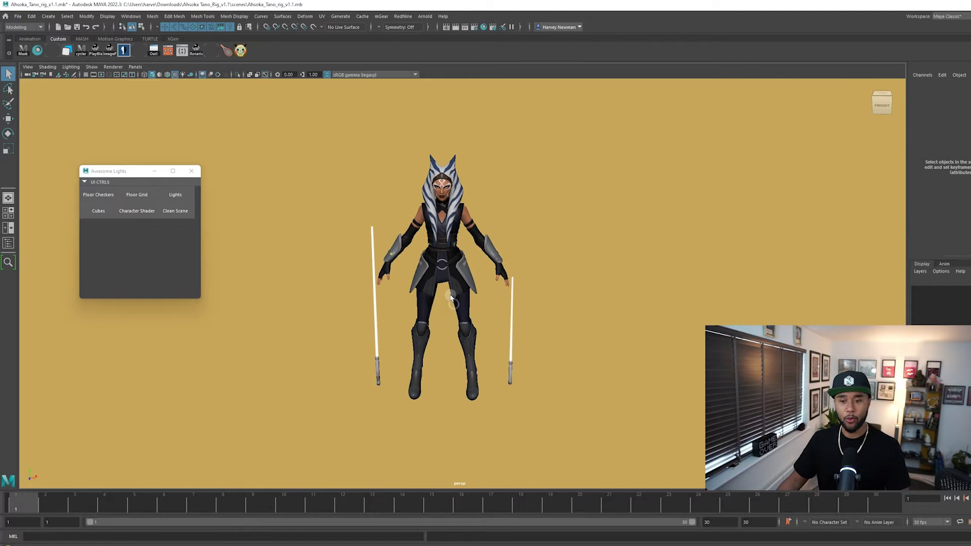
alt+drag(450, 296, 446, 291)
scroll(447, 305, up, 3)
scroll(460, 306, down, 1)
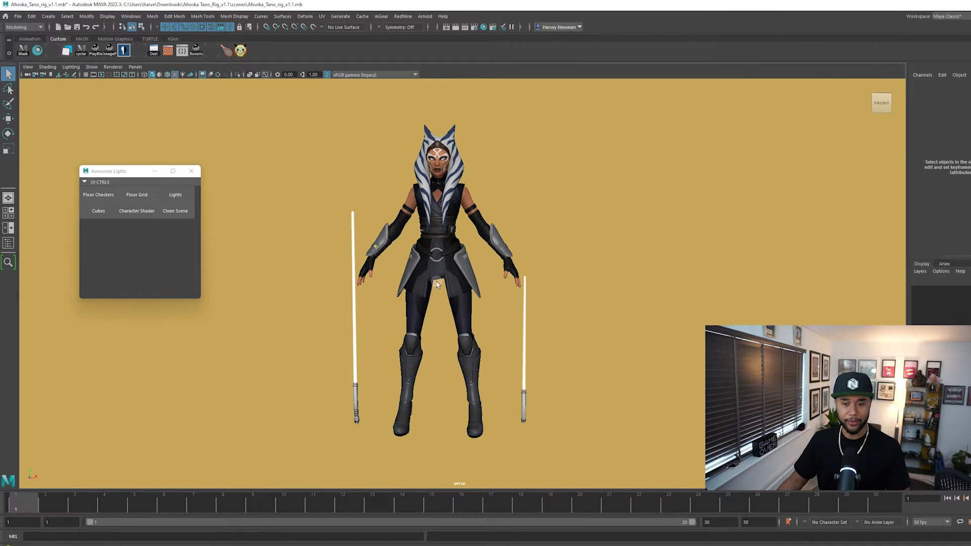
drag(116, 173, 127, 168)
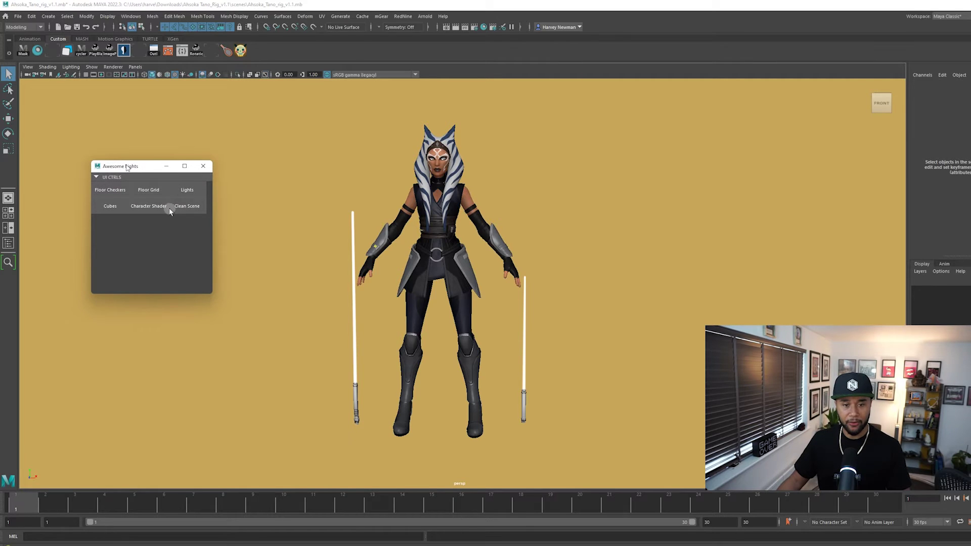
drag(213, 297, 217, 229)
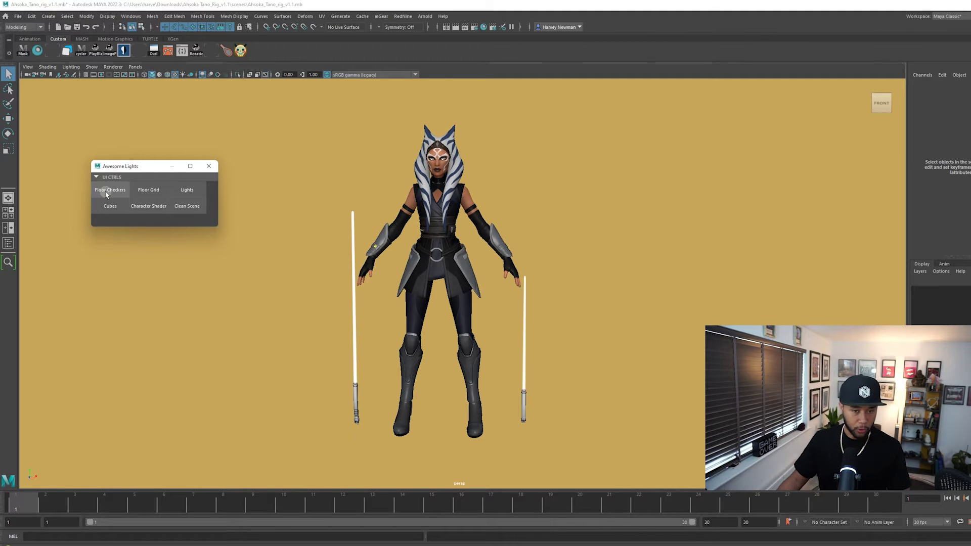
Step: Add the preset grid floor beneath the character
click(156, 192)
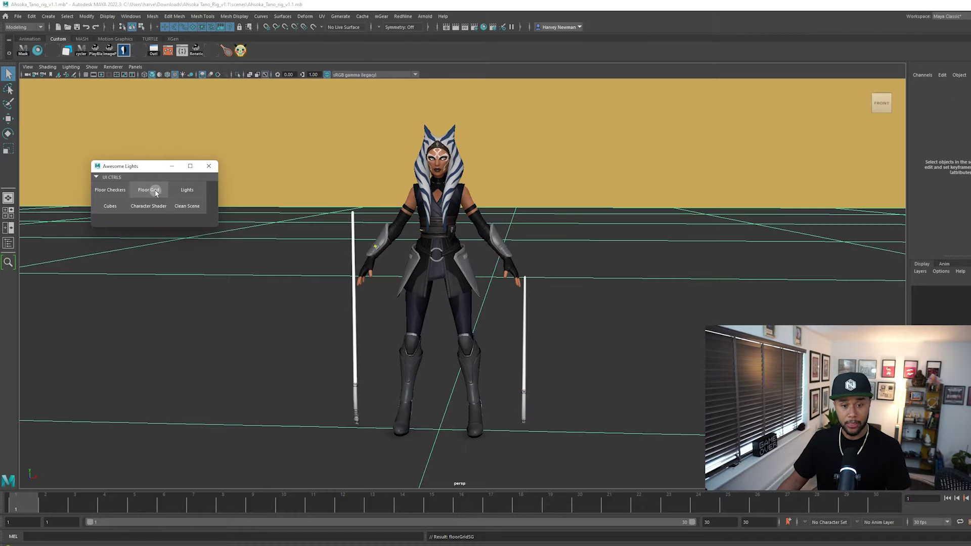
mouse_move(537, 317)
alt+mouse_down()
mouse_move(514, 314)
mouse_move(534, 321)
alt+mouse_up()
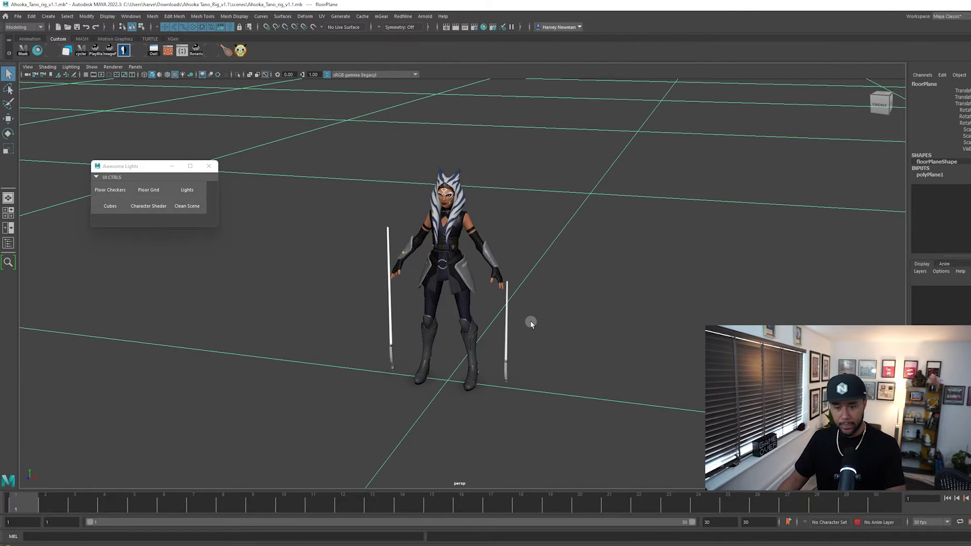
Step: Compare the scene in all-lights and untextured shaded display, ending on textured shading with the character framed closer
key(7)
mouse_move(528, 318)
alt+mouse_down()
mouse_move(598, 314)
mouse_move(548, 304)
alt+mouse_up()
key(5)
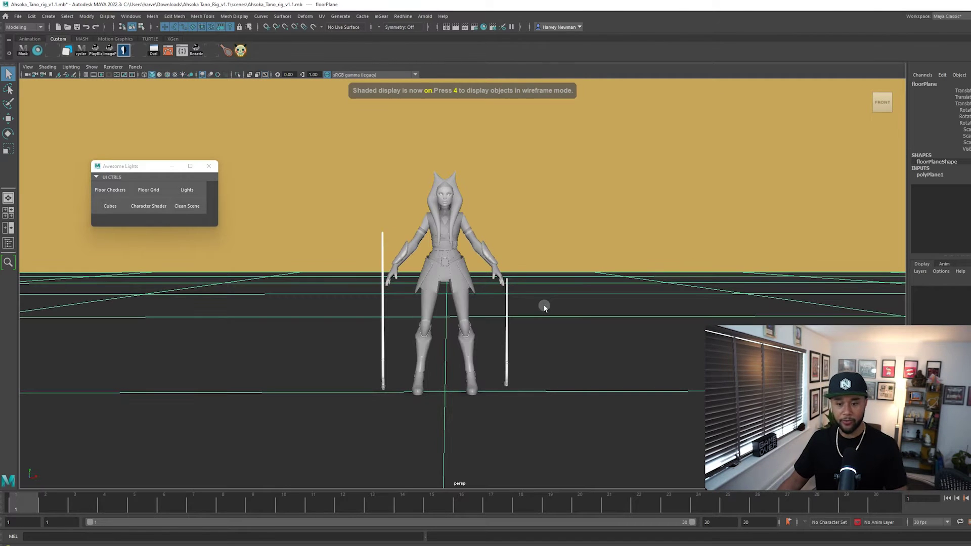
key(6)
mouse_move(540, 305)
alt+mouse_down()
mouse_move(551, 296)
mouse_move(535, 284)
mouse_move(556, 280)
alt+mouse_up()
scroll(451, 289, up, 2)
alt+right_drag(556, 279, 609, 260)
click(618, 257)
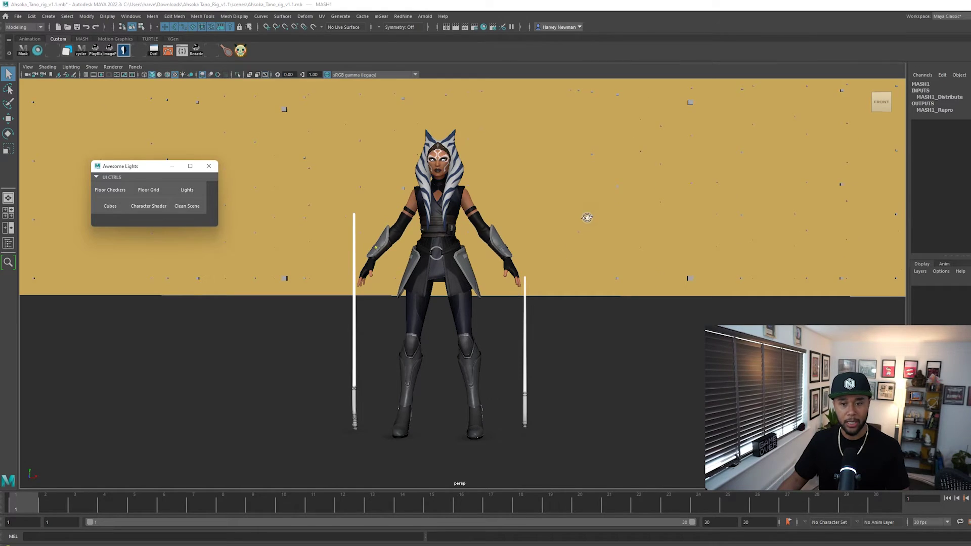
Step: Add the preset light rig to the scene and display the viewport using all lights
alt+drag(587, 218, 224, 223)
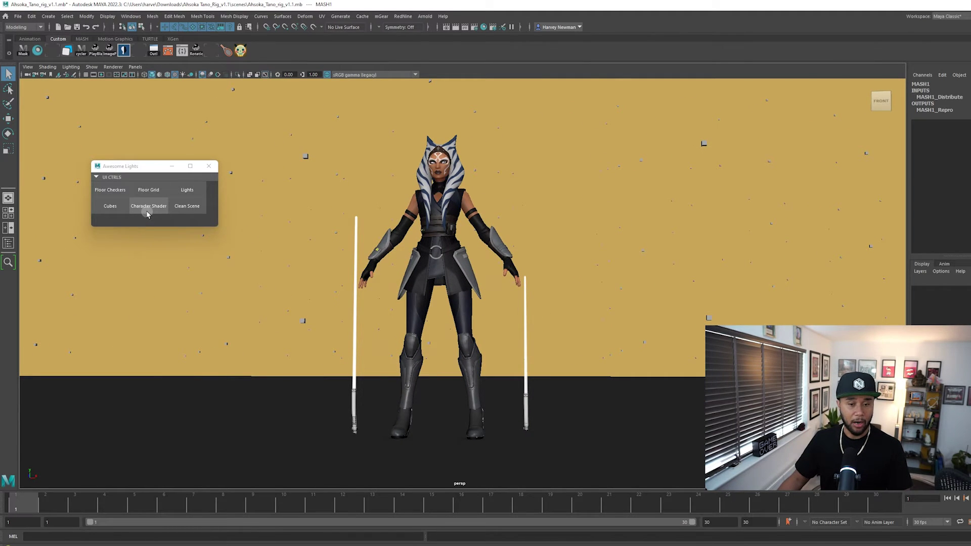
scroll(458, 297, up, 4)
alt+drag(460, 295, 456, 313)
scroll(398, 267, down, 2)
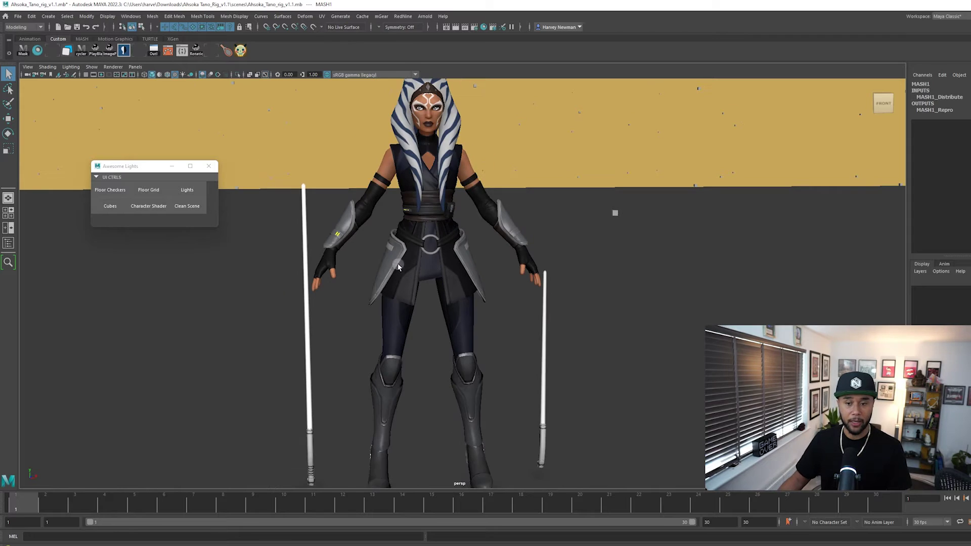
alt+drag(423, 241, 388, 205)
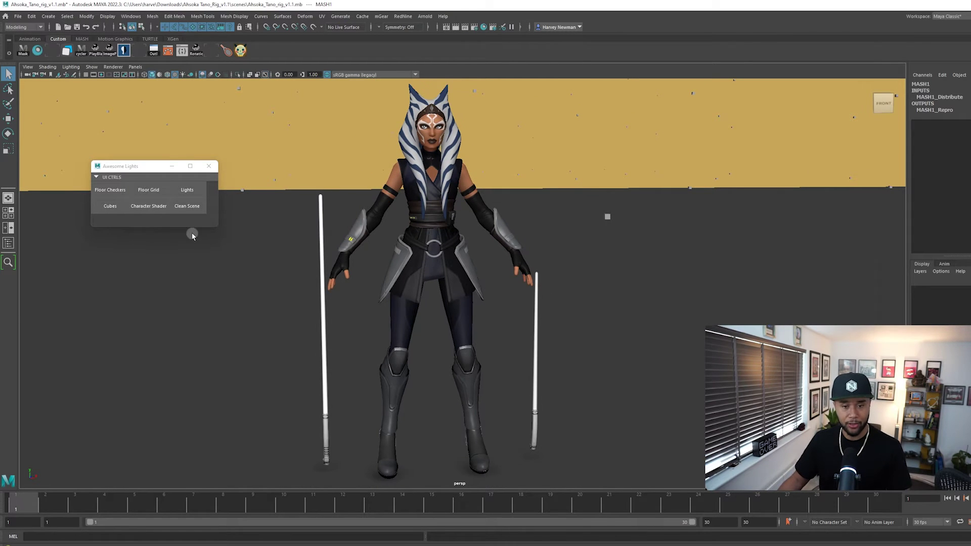
alt+drag(449, 233, 433, 225)
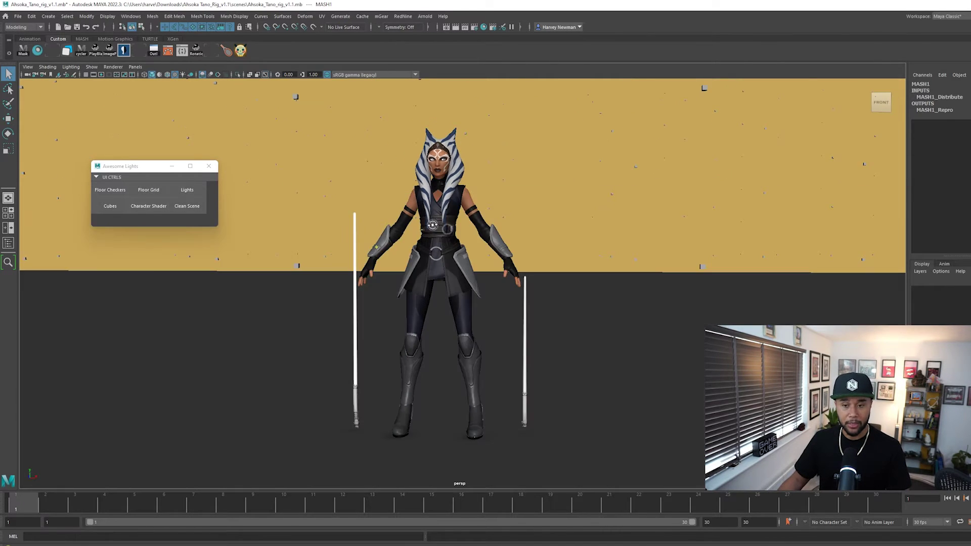
click(187, 191)
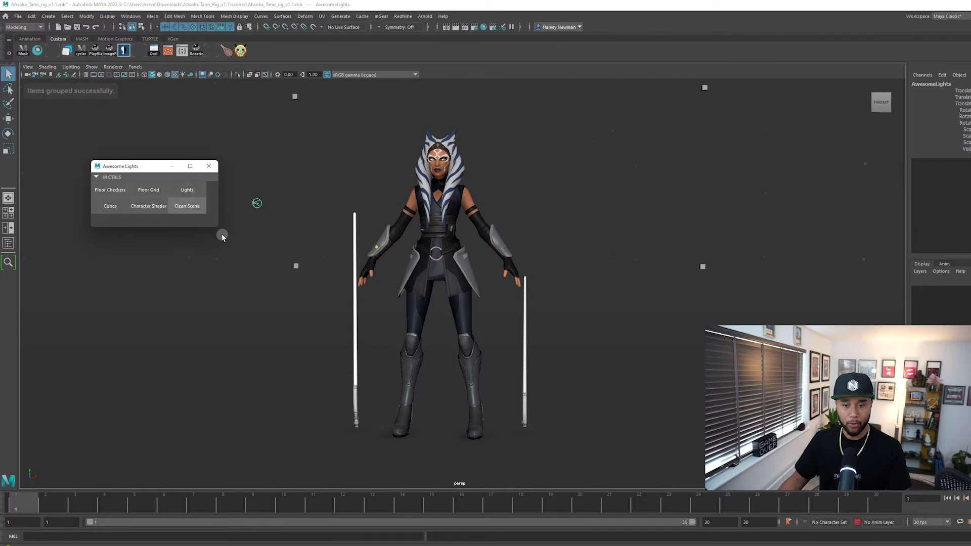
alt+drag(459, 273, 512, 279)
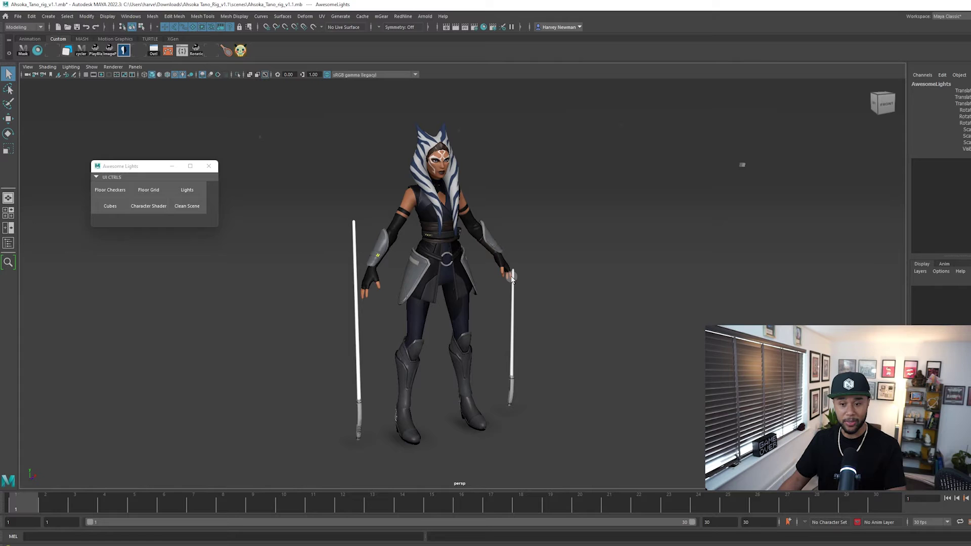
key(7)
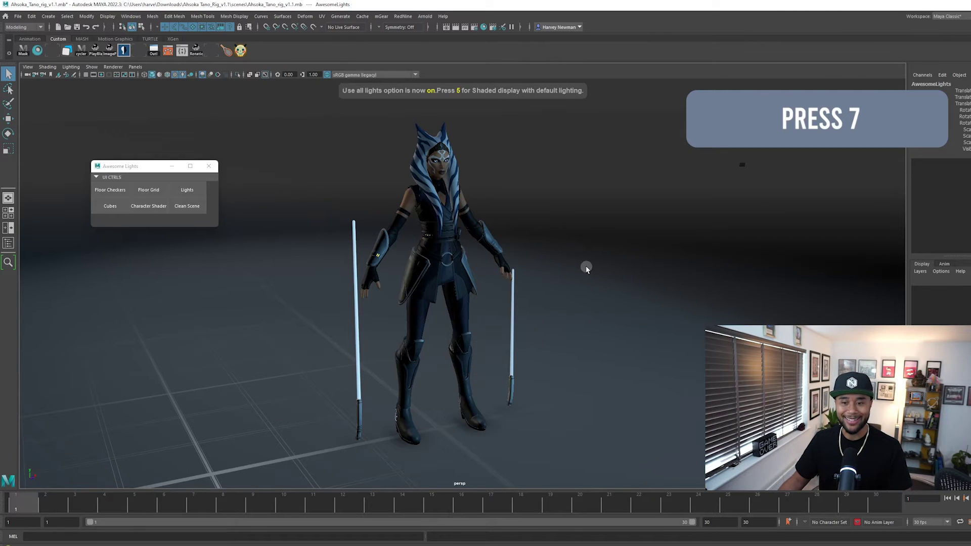
Step: Inspect the lit character, boots and grid floor up close and from farther away at several angles
alt+drag(523, 305, 531, 369)
alt+middle_drag(531, 366, 520, 266)
scroll(536, 290, up, 6)
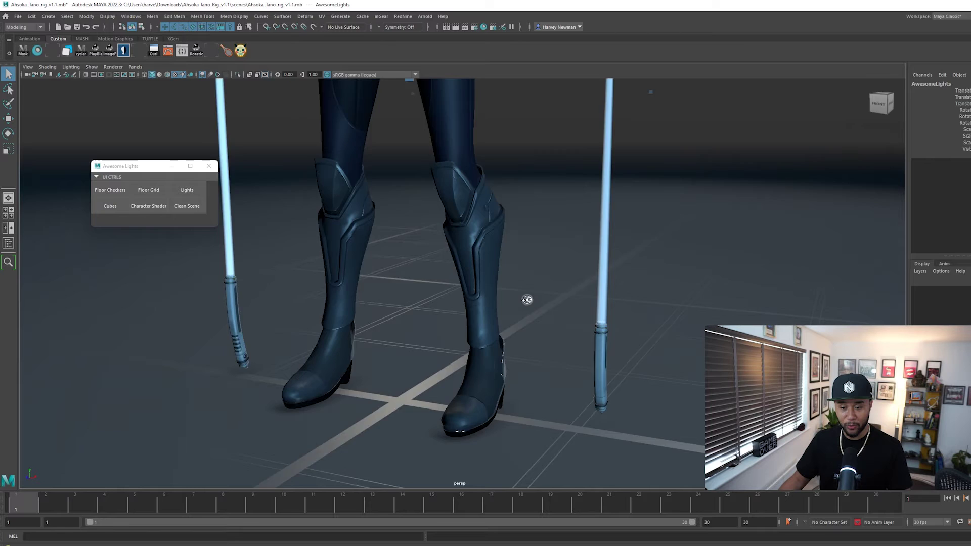
alt+drag(526, 299, 544, 306)
alt+middle_drag(544, 306, 548, 293)
alt+drag(549, 292, 569, 232)
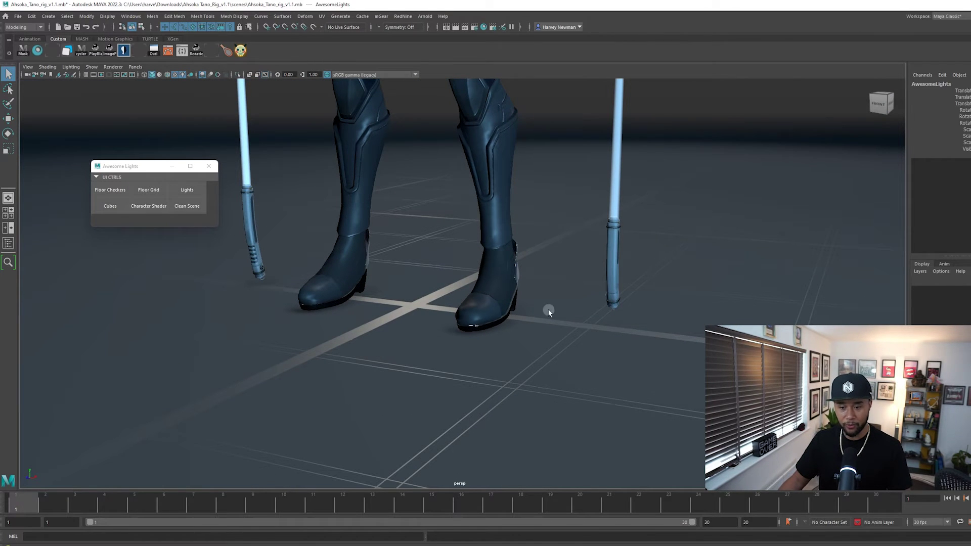
alt+drag(562, 315, 535, 252)
scroll(516, 306, down, 4)
alt+middle_drag(535, 252, 523, 291)
mouse_move(522, 290)
alt+mouse_down()
mouse_move(569, 294)
mouse_move(472, 299)
mouse_move(499, 299)
mouse_move(523, 264)
mouse_move(529, 278)
alt+mouse_up()
scroll(569, 293, down, 4)
scroll(499, 299, down, 2)
scroll(527, 299, up, 5)
alt+middle_drag(529, 279, 524, 357)
scroll(525, 358, up, 4)
alt+drag(524, 358, 558, 341)
Step: Select the front spot light and show its editable attributes
click(232, 181)
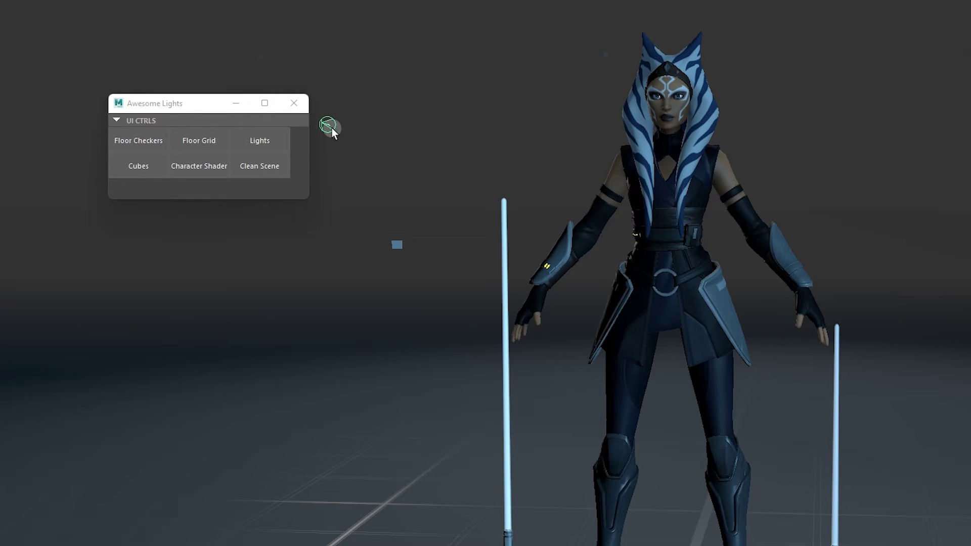
key(ctrl+a)
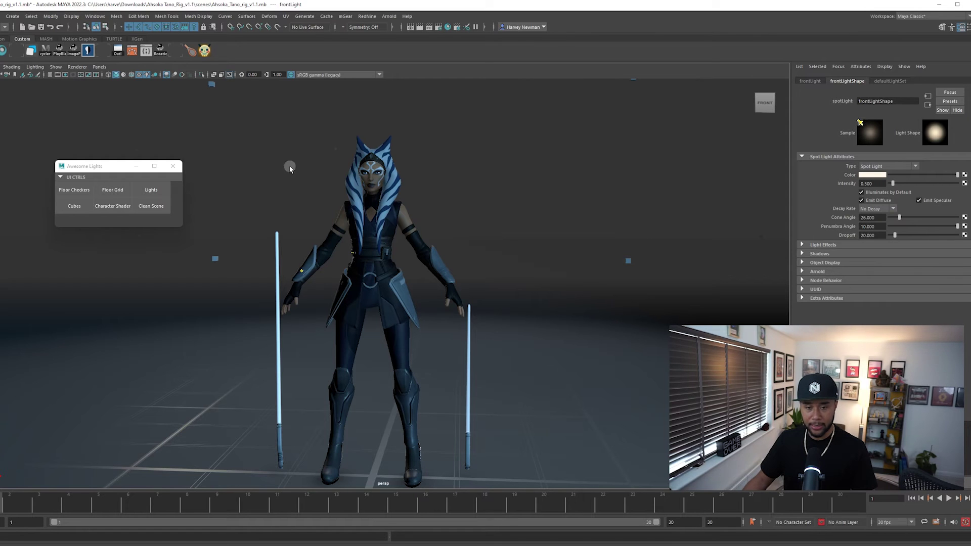
Step: Select the rim light behind the character, fully desaturate its colour to neutral grey, and view the result from the front
alt+drag(343, 190, 577, 277)
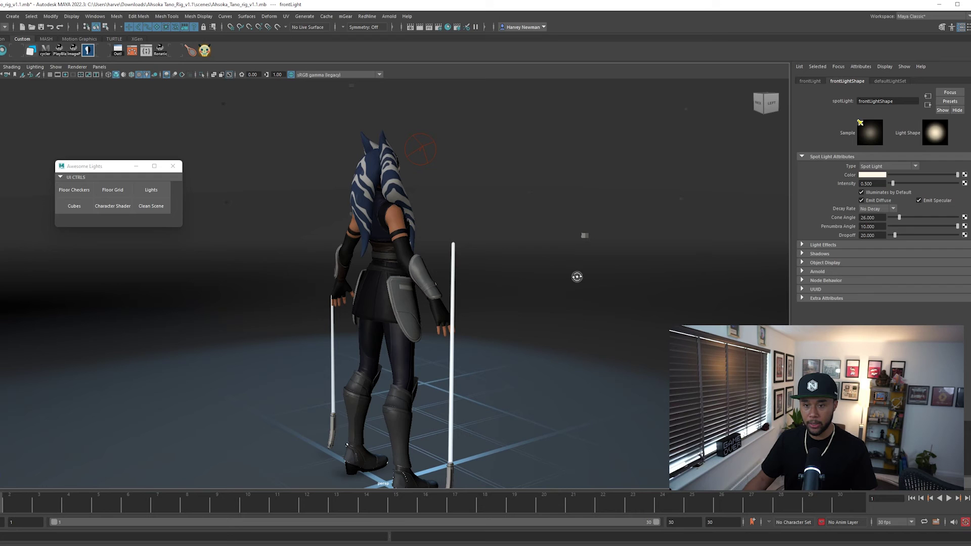
click(429, 155)
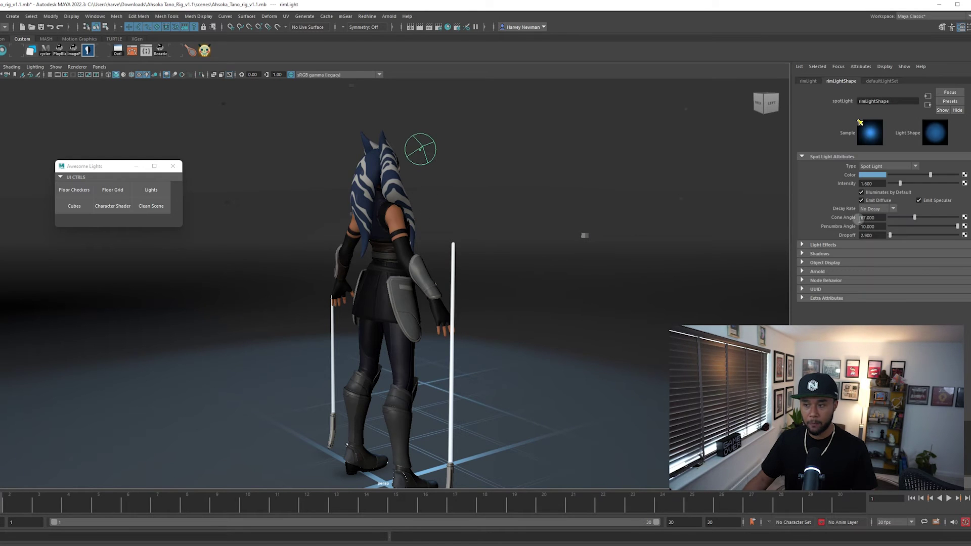
click(877, 175)
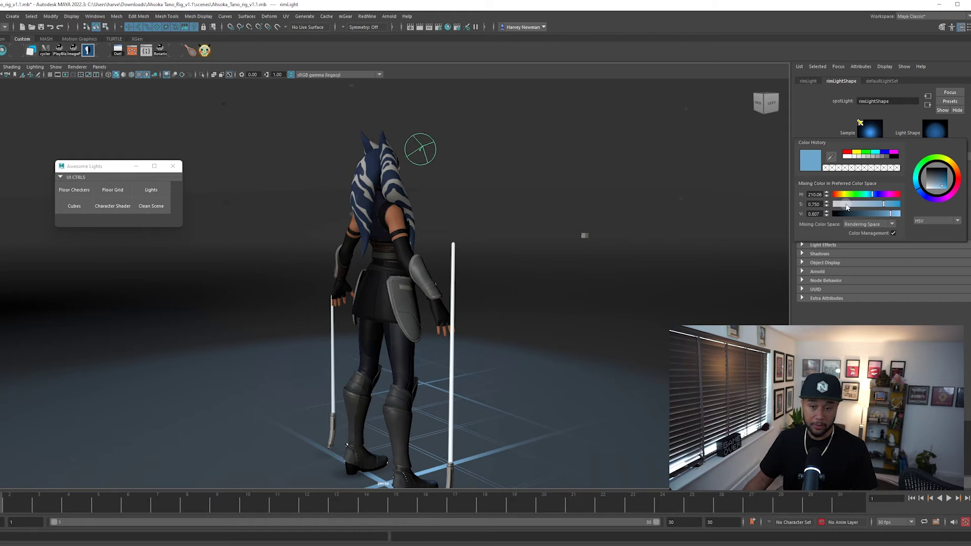
drag(846, 205, 816, 208)
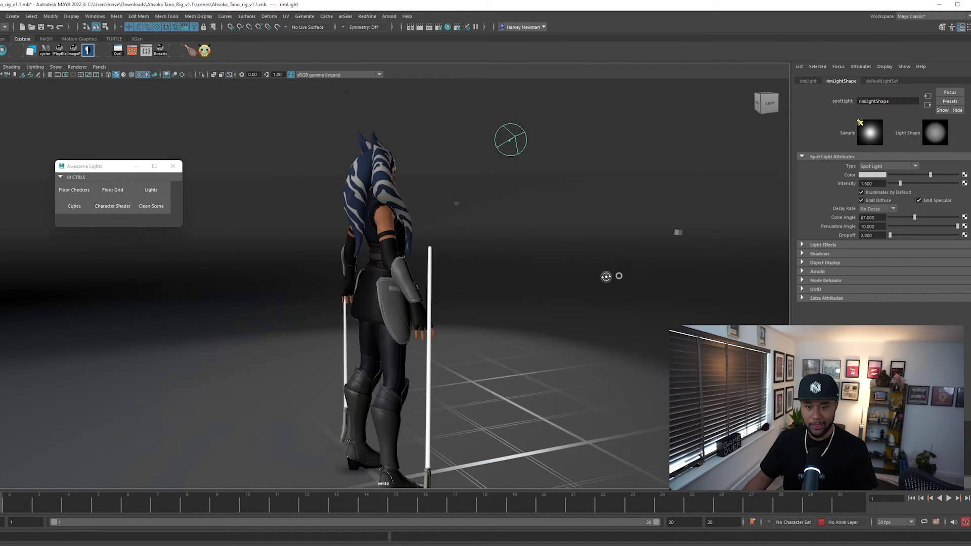
alt+drag(606, 276, 494, 277)
scroll(496, 274, up, 3)
scroll(497, 274, down, 1)
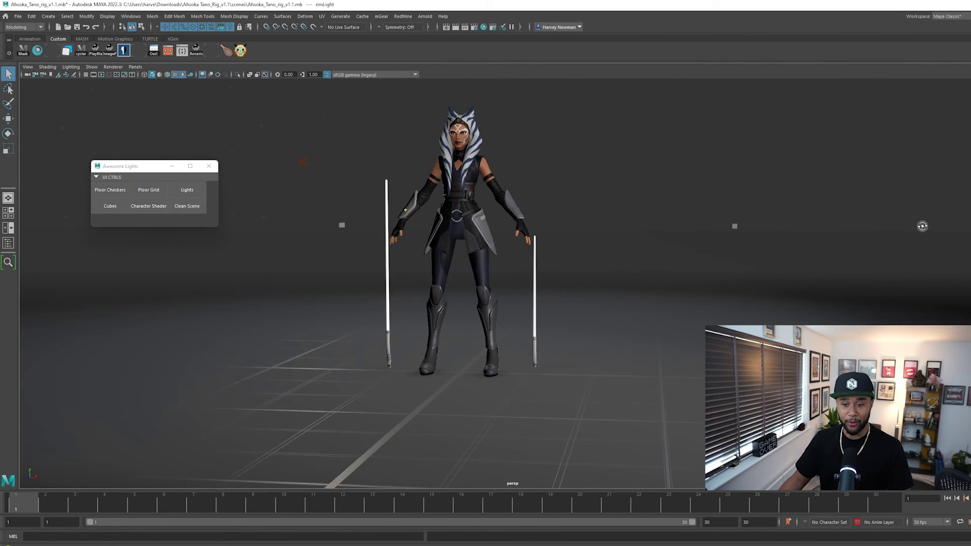
alt+middle_drag(568, 258, 582, 309)
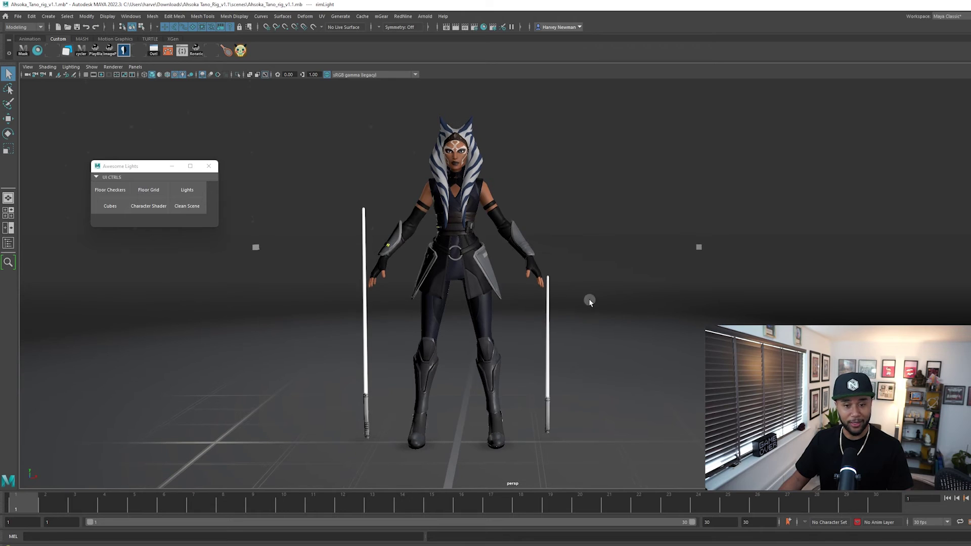